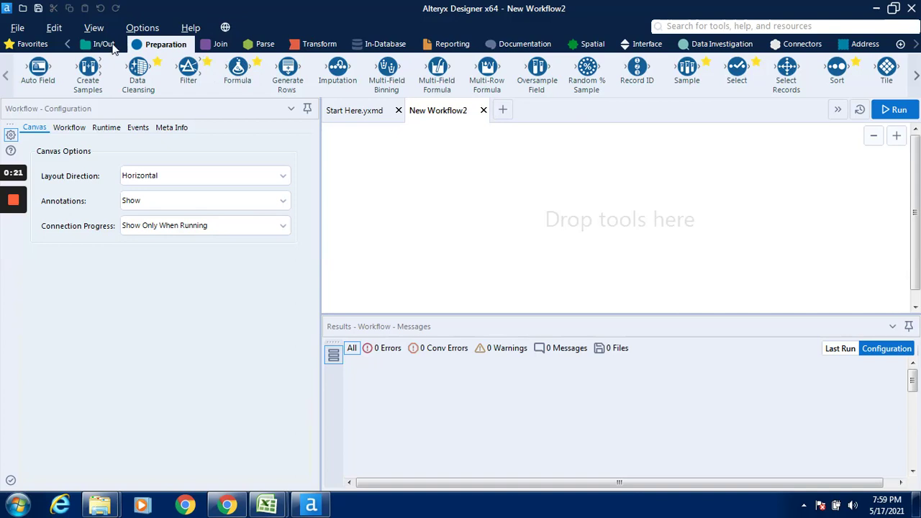
Step: Add an Input Data tool to the canvas and connect it to Sheet1 of the Coffee chain sales Excel file
{"action": "left_click", "coordinate": [104, 44]}
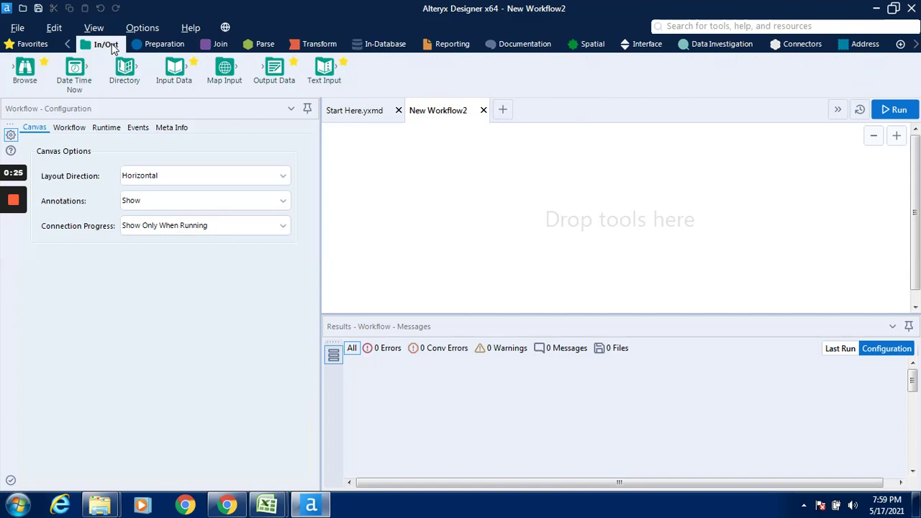
{"action": "left_click_drag", "start_coordinate": [176, 68], "coordinate": [434, 179]}
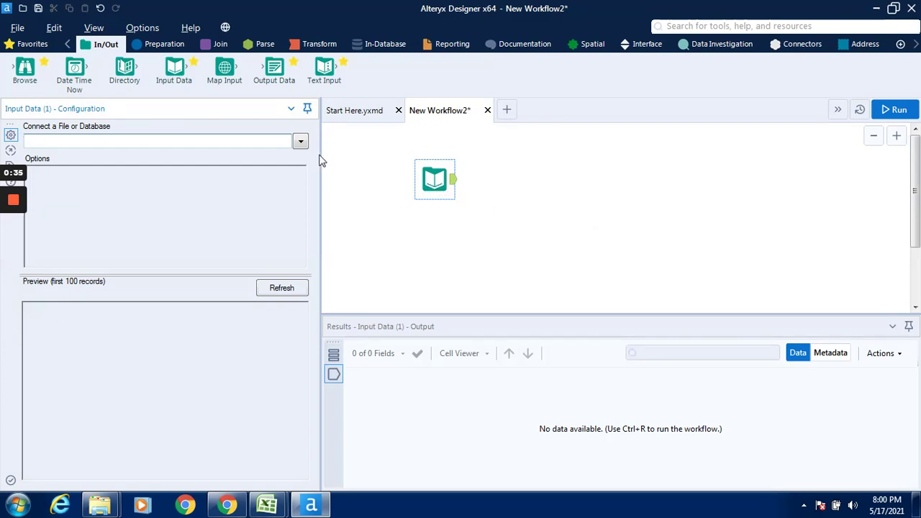
{"action": "left_click", "coordinate": [301, 141]}
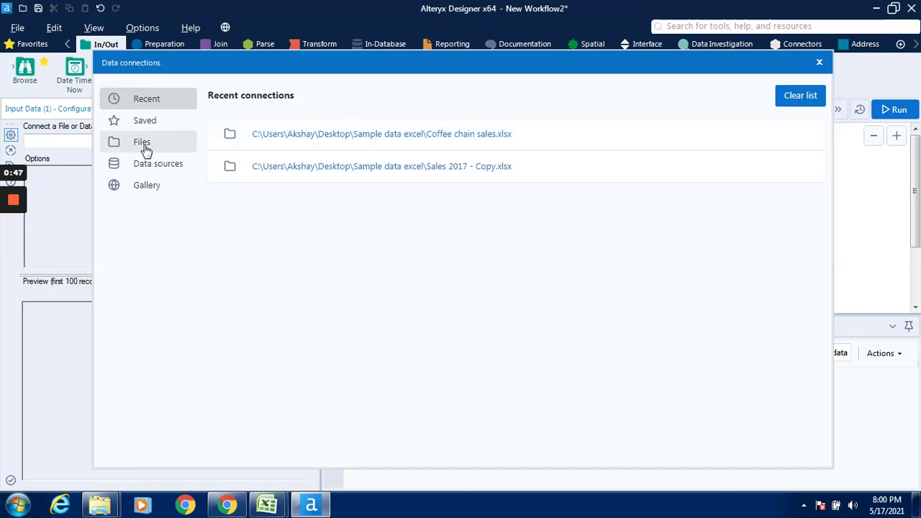
{"action": "left_click", "coordinate": [149, 148]}
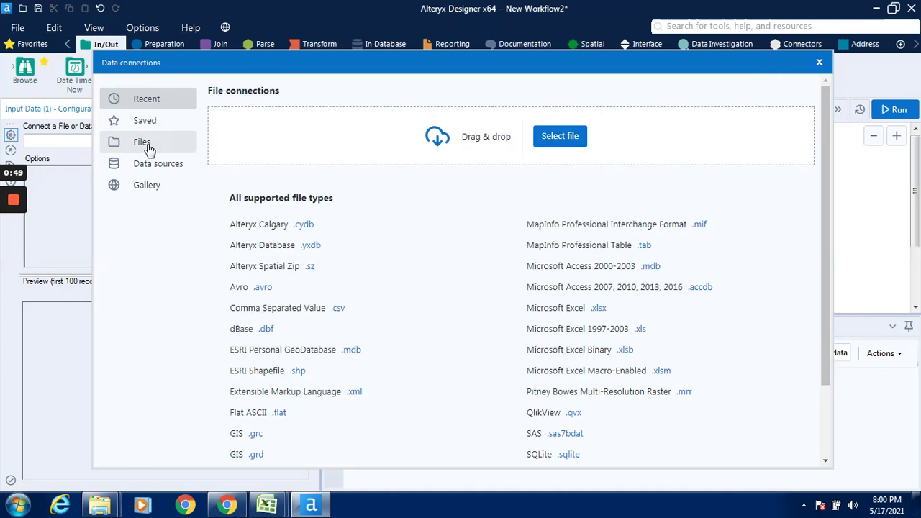
{"action": "left_click", "coordinate": [580, 136]}
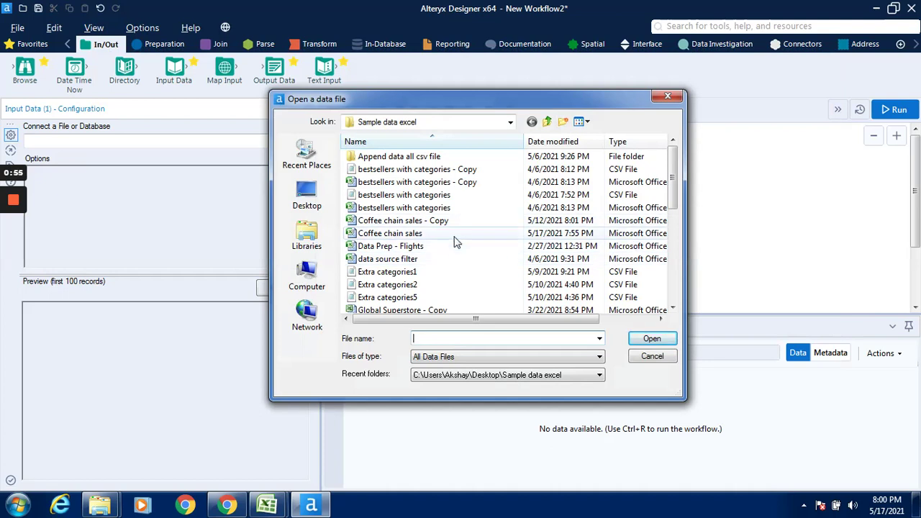
{"action": "left_click", "coordinate": [454, 236]}
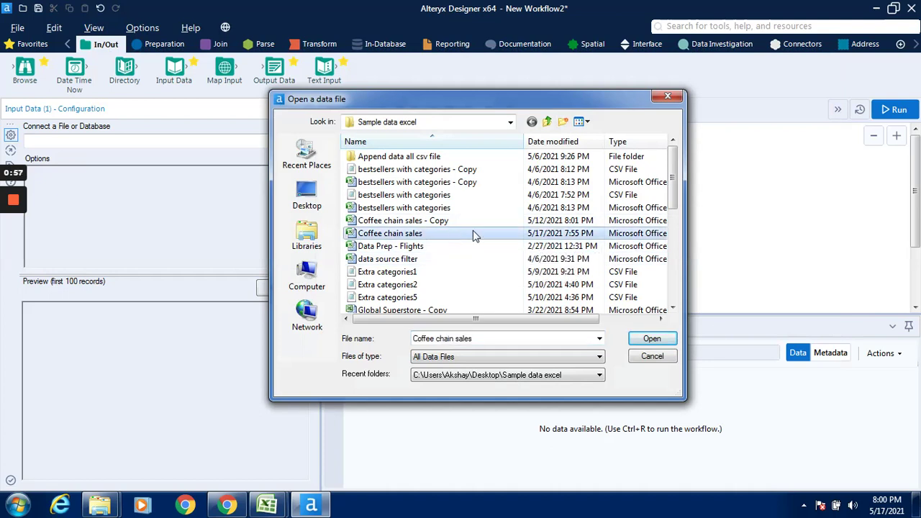
{"action": "left_click", "coordinate": [650, 339]}
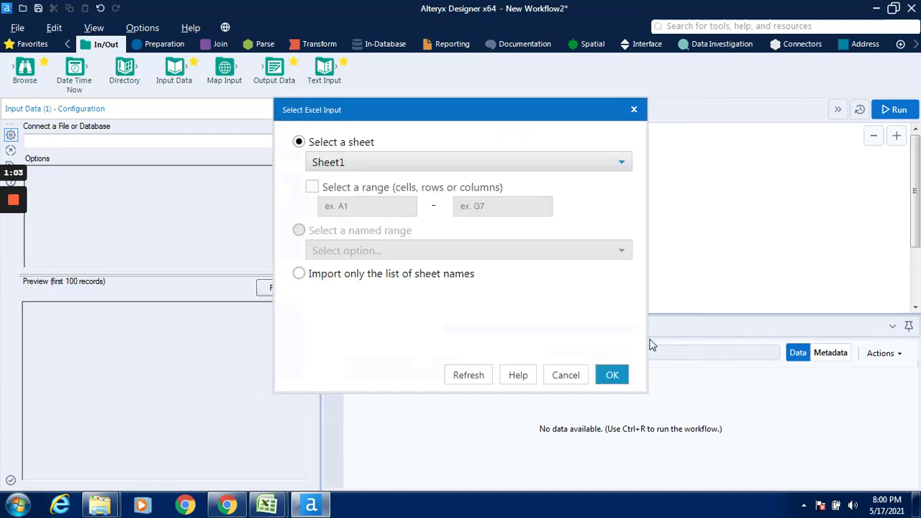
{"action": "left_click", "coordinate": [613, 164]}
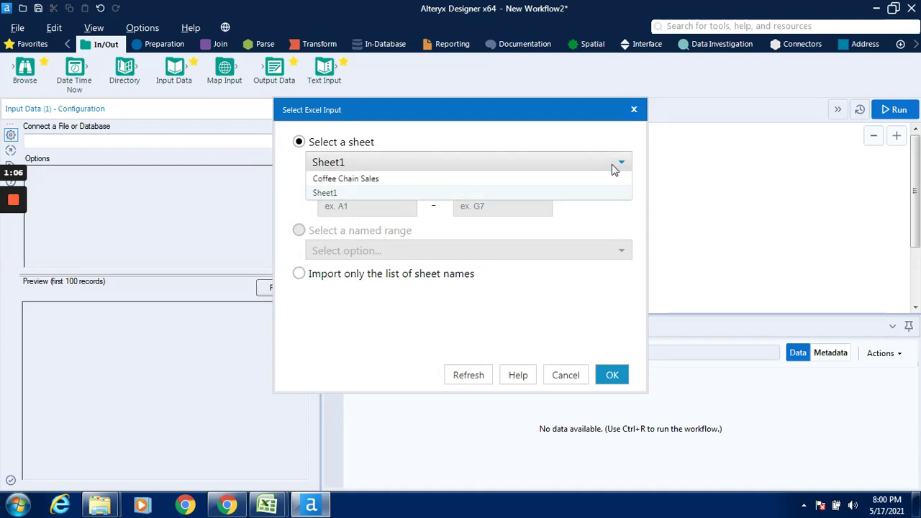
{"action": "left_click", "coordinate": [579, 194]}
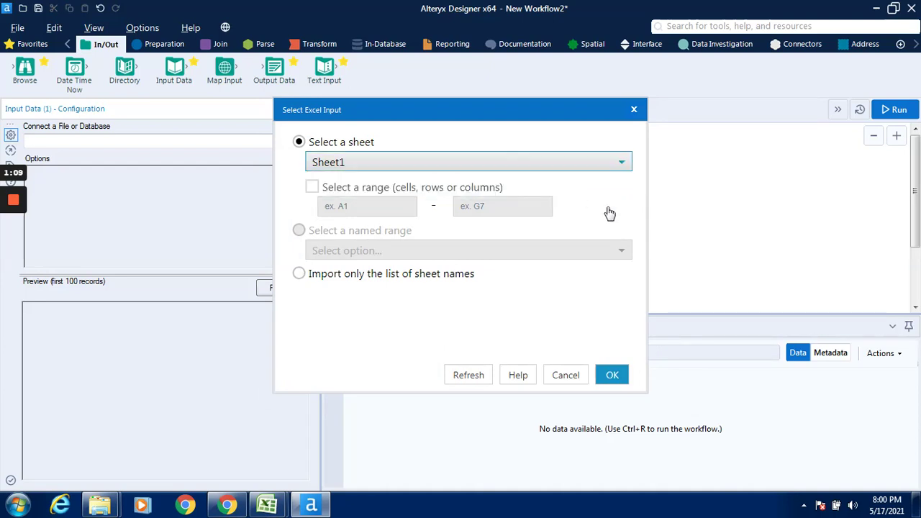
{"action": "left_click", "coordinate": [614, 374]}
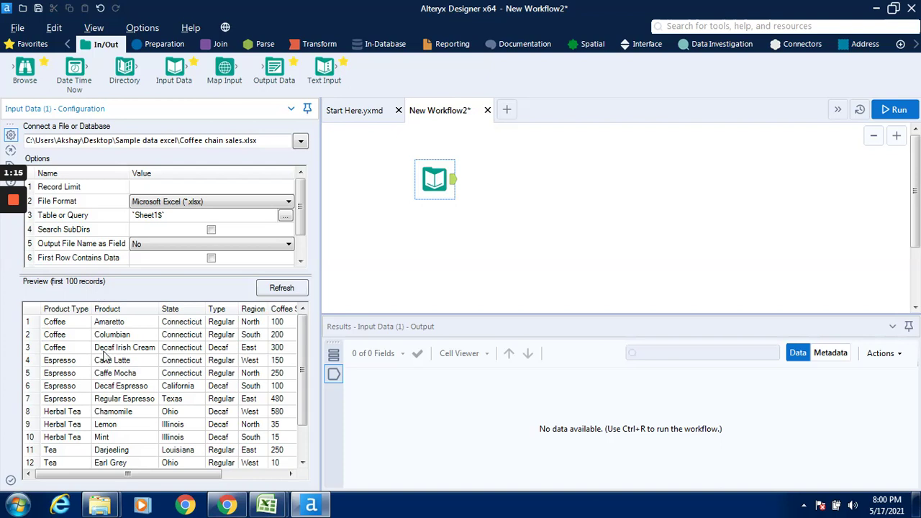
Step: Run the workflow with only the Input Data tool and review the imported coffee sales records
{"action": "left_click", "coordinate": [891, 110]}
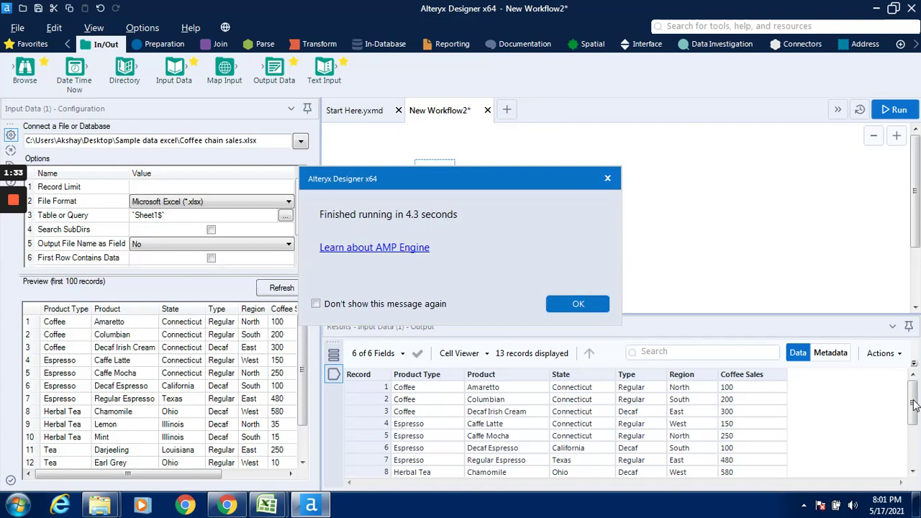
{"action": "left_click", "coordinate": [579, 304]}
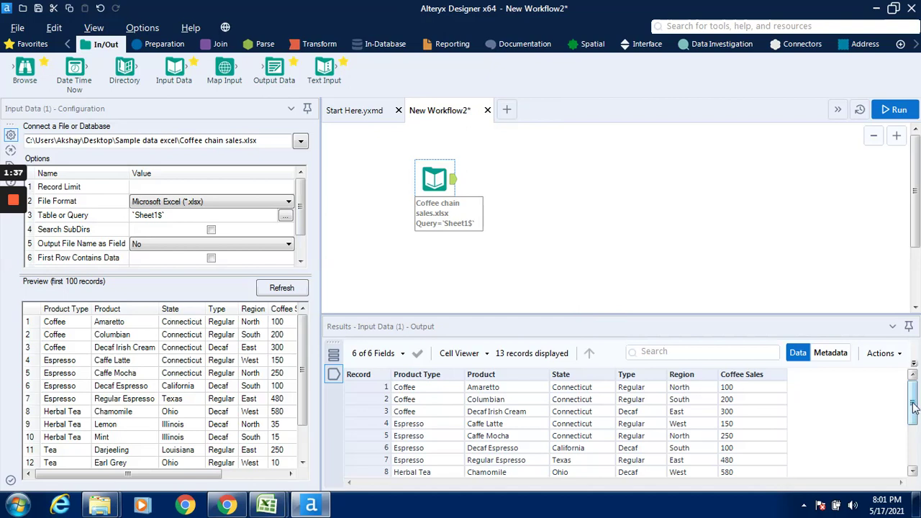
{"action": "mouse_move", "coordinate": [911, 409]}
{"action": "left_mouse_down"}
{"action": "mouse_move", "coordinate": [914, 458]}
{"action": "mouse_move", "coordinate": [913, 399]}
{"action": "left_mouse_up"}
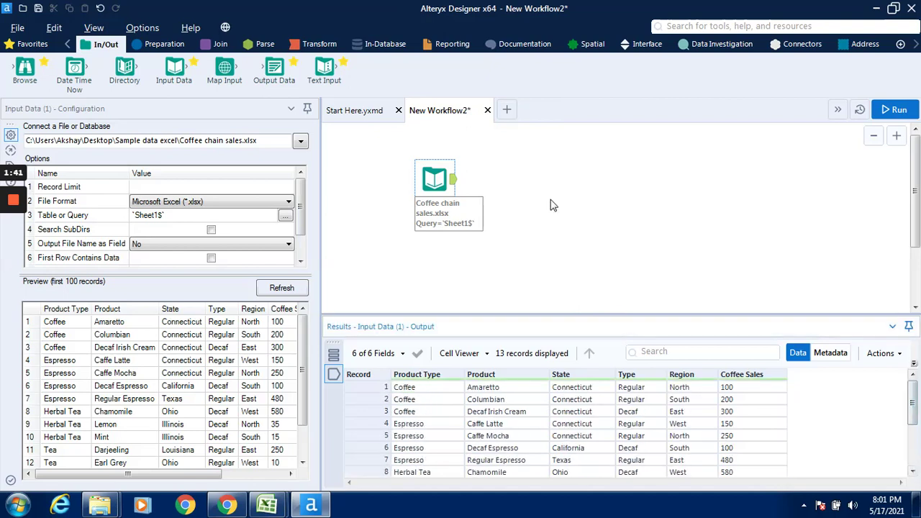
Step: Place a Formula tool connected to the Input Data tool's output and run the workflow
{"action": "left_click", "coordinate": [166, 44]}
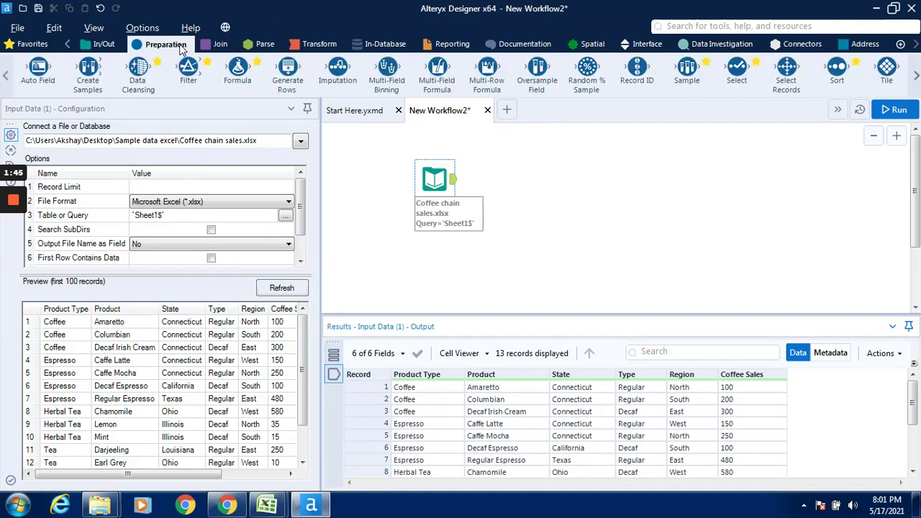
{"action": "left_click_drag", "start_coordinate": [237, 69], "coordinate": [522, 180]}
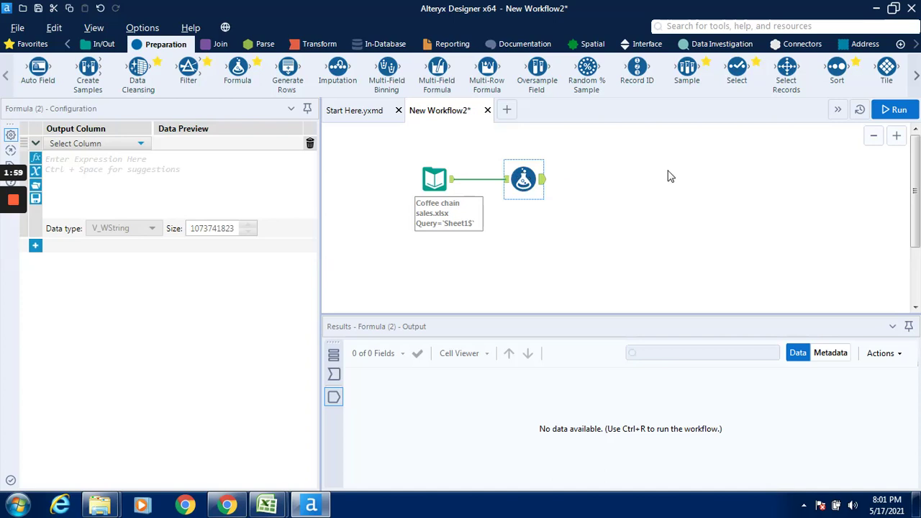
{"action": "left_click", "coordinate": [899, 112]}
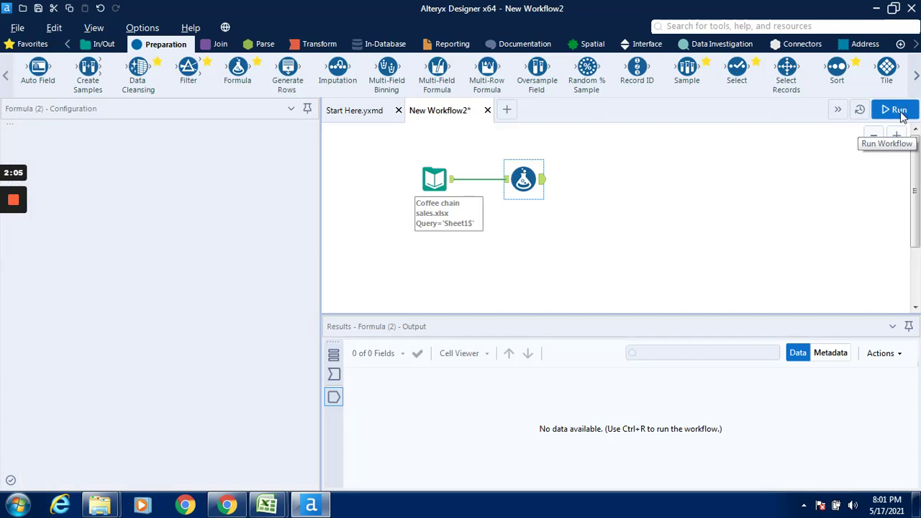
{"action": "left_click", "coordinate": [899, 110]}
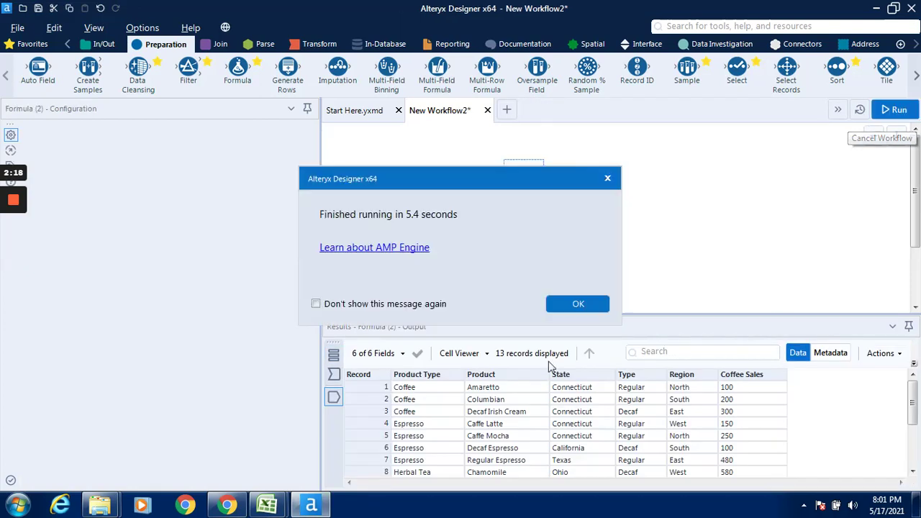
{"action": "left_click", "coordinate": [599, 305]}
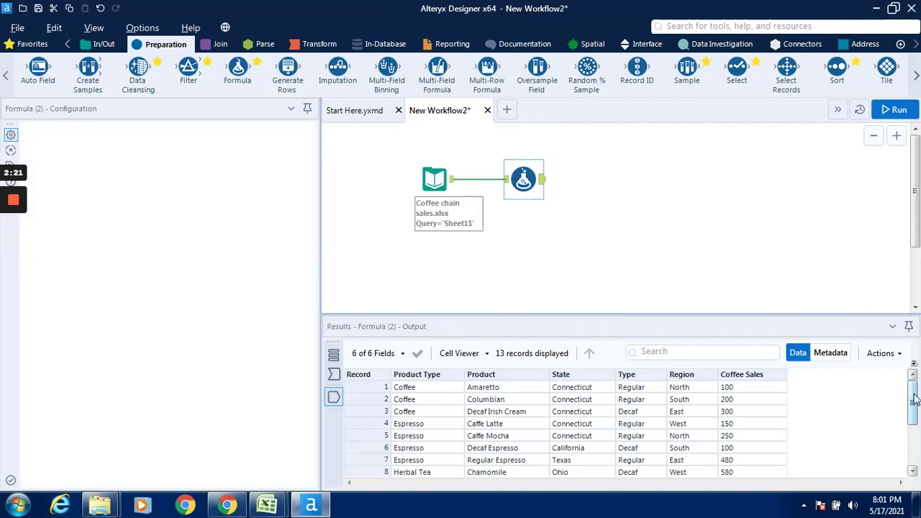
{"action": "left_click_drag", "start_coordinate": [915, 400], "coordinate": [915, 380]}
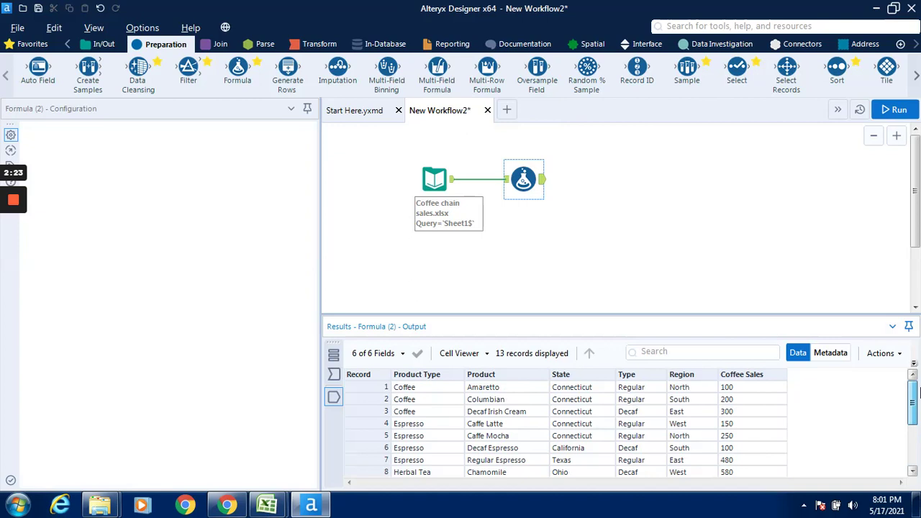
Step: Set the Formula tool's output column to the existing Product Type field
{"action": "left_click", "coordinate": [515, 184]}
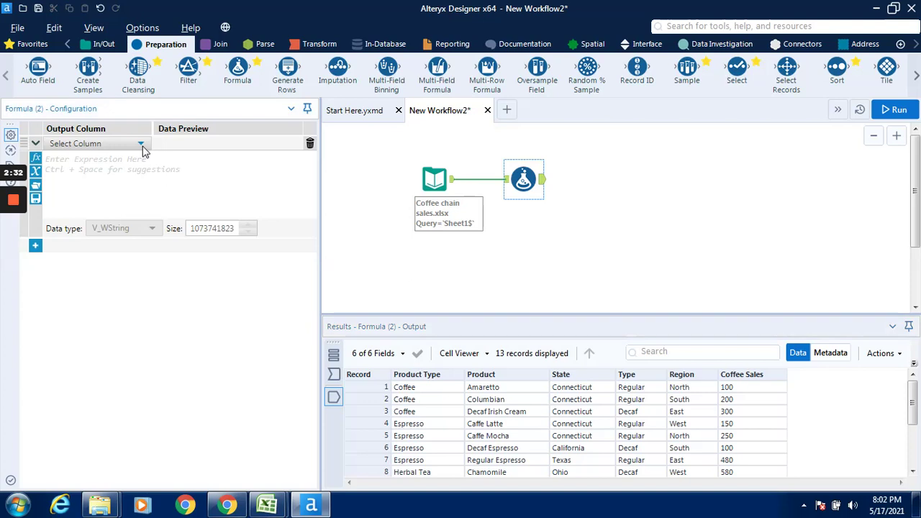
{"action": "left_click", "coordinate": [142, 146]}
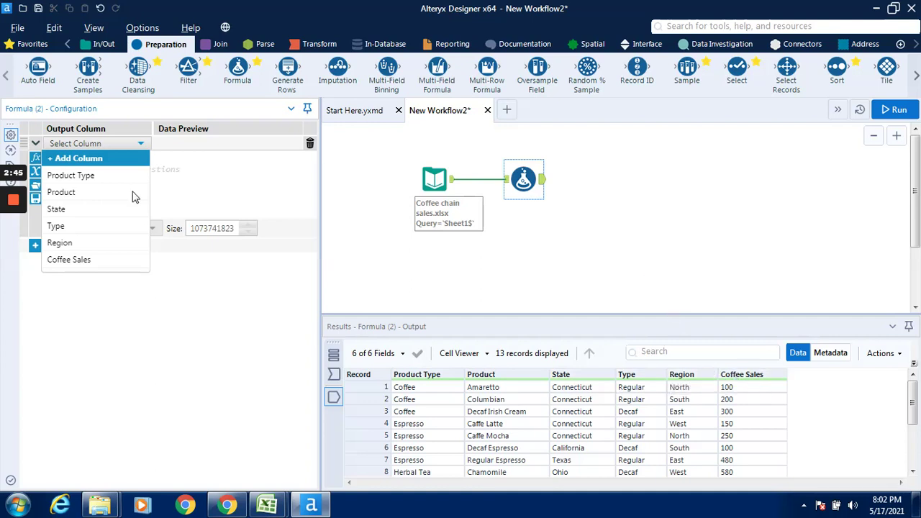
{"action": "left_click", "coordinate": [99, 179]}
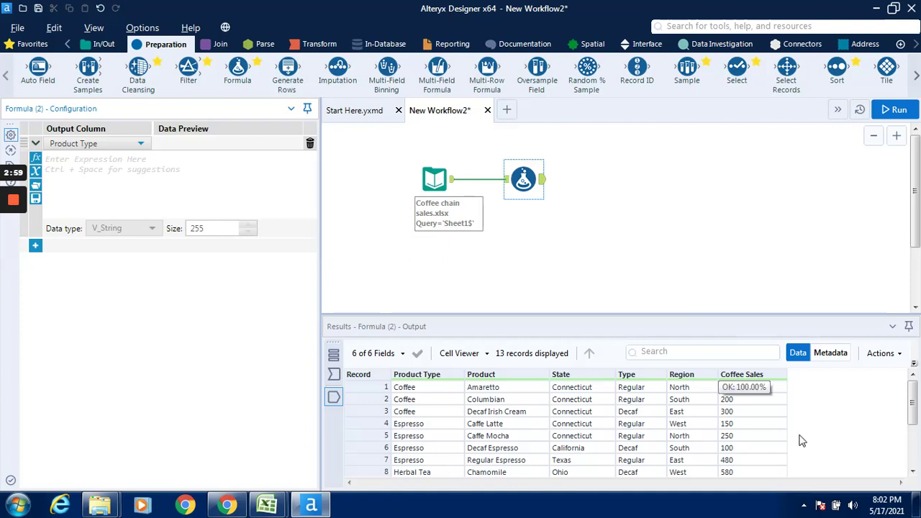
{"action": "mouse_move", "coordinate": [913, 407]}
{"action": "left_mouse_down"}
{"action": "mouse_move", "coordinate": [913, 441]}
{"action": "mouse_move", "coordinate": [913, 397]}
{"action": "left_mouse_up"}
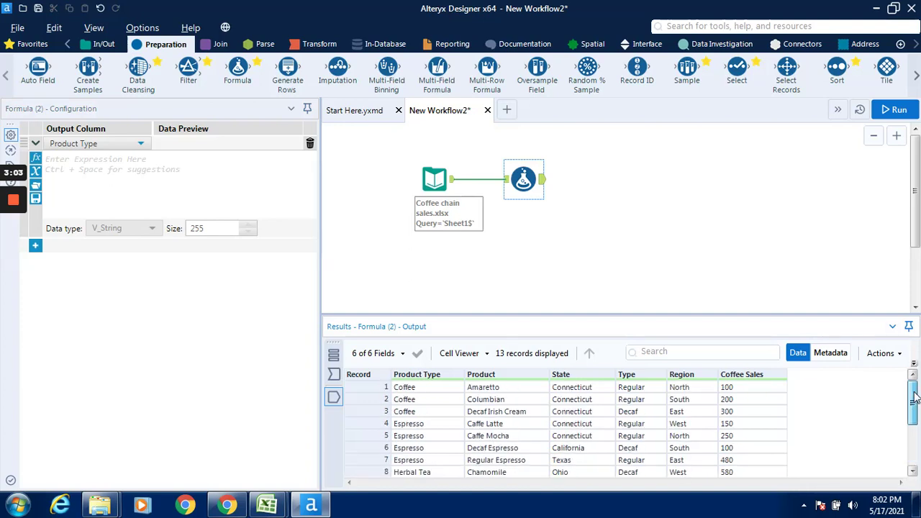
Step: Enter the expression Uppercase([Product Type]) for the Product Type output column
{"action": "left_click", "coordinate": [121, 170]}
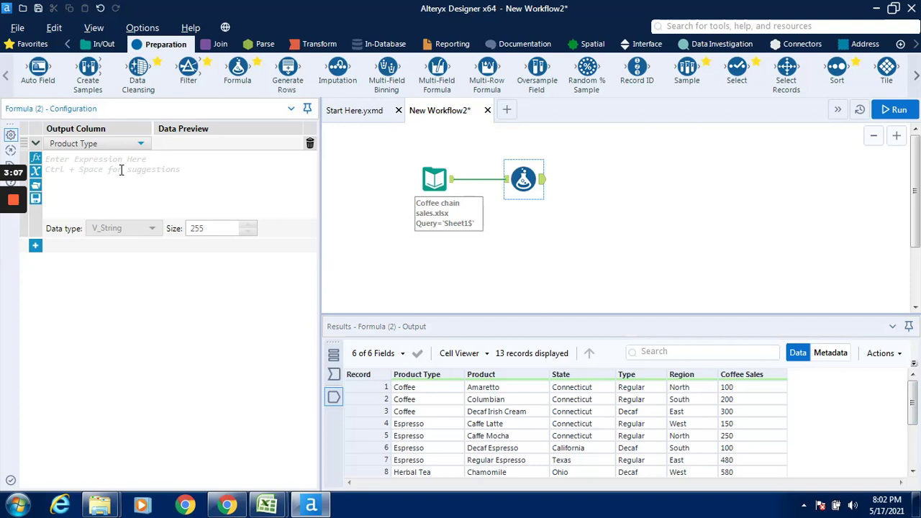
{"action": "type", "text": "upp"}
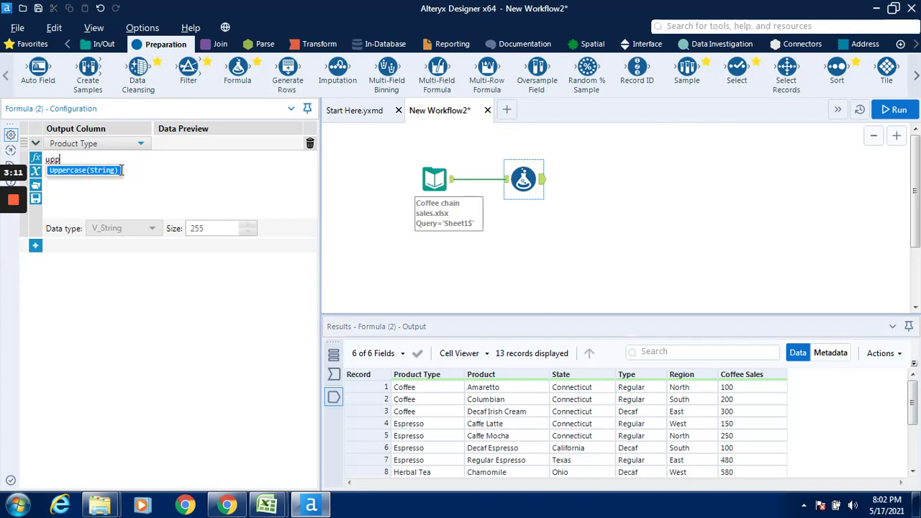
{"action": "double_click", "coordinate": [121, 170]}
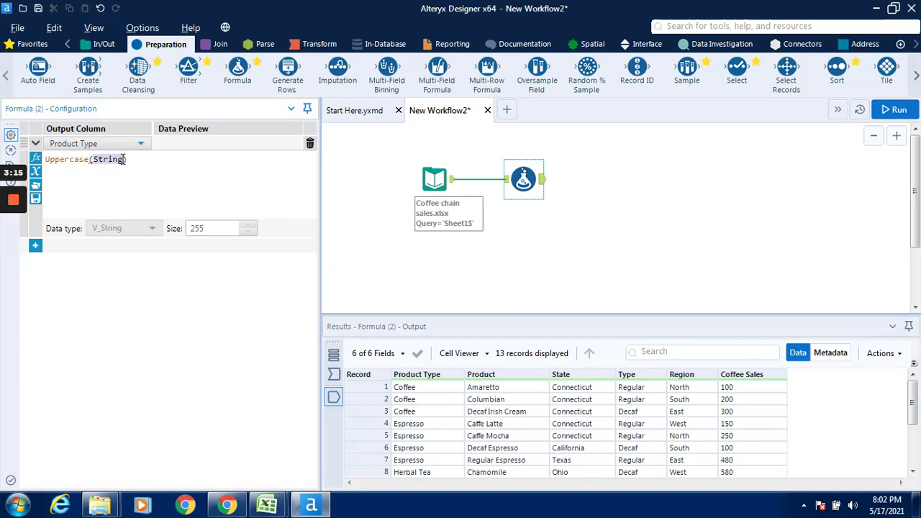
{"action": "left_click", "coordinate": [123, 158]}
{"action": "key", "text": "BackSpace"}
{"action": "key", "text": "BackSpace"}
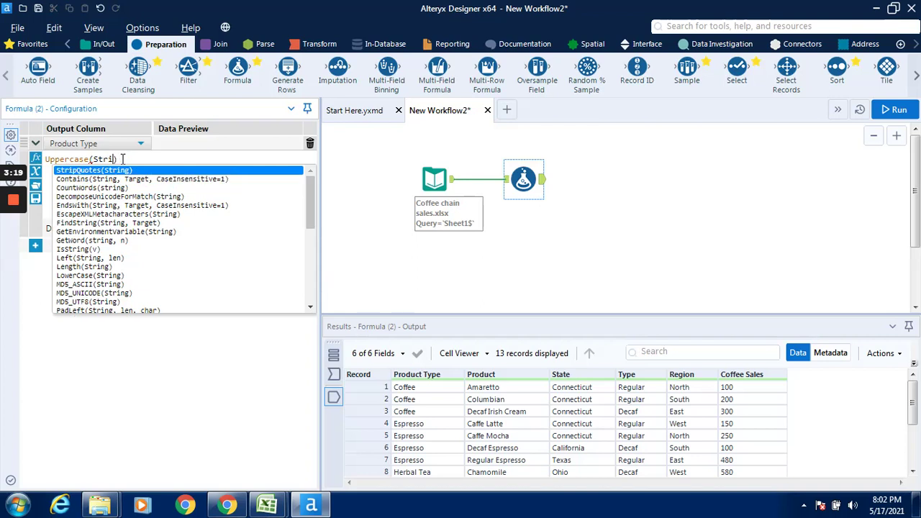
{"action": "key", "text": "BackSpace"}
{"action": "key", "text": "BackSpace"}
{"action": "key", "text": "BackSpace"}
{"action": "key", "text": "BackSpace"}
{"action": "key", "text": "Escape"}
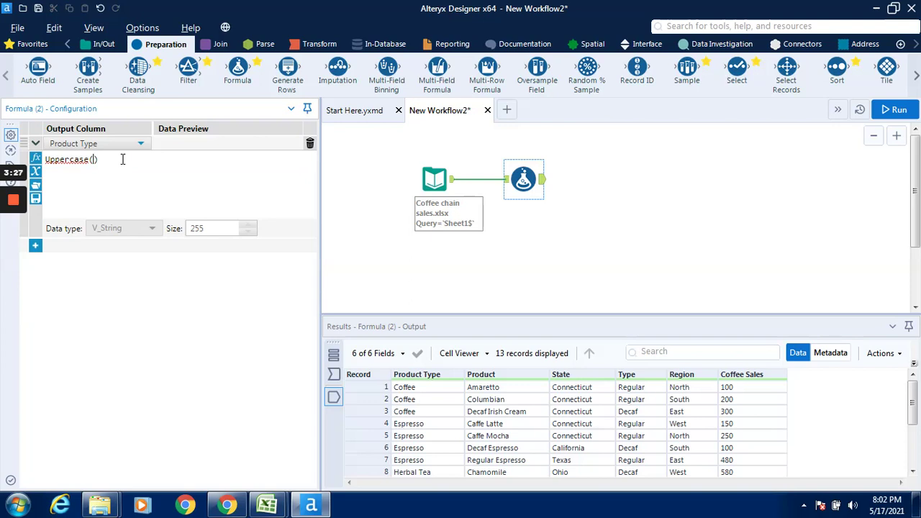
{"action": "type", "text": "pr"}
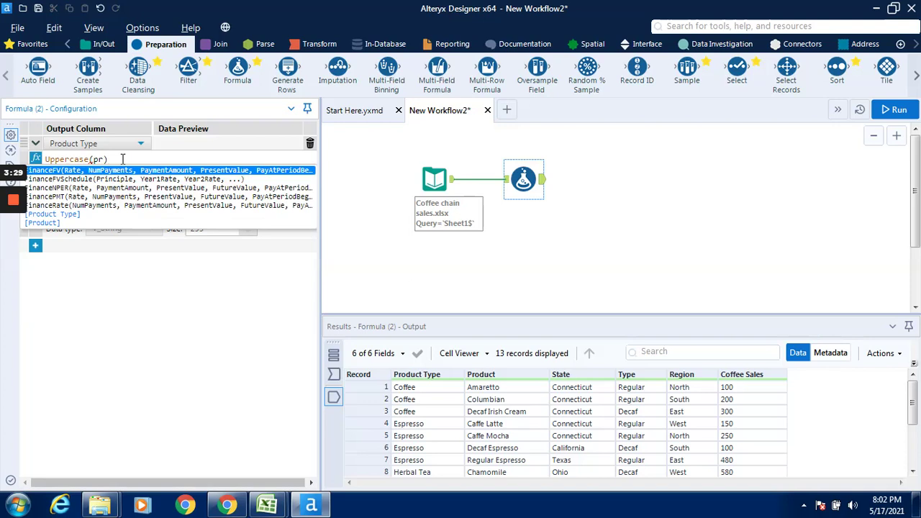
{"action": "type", "text": "od"}
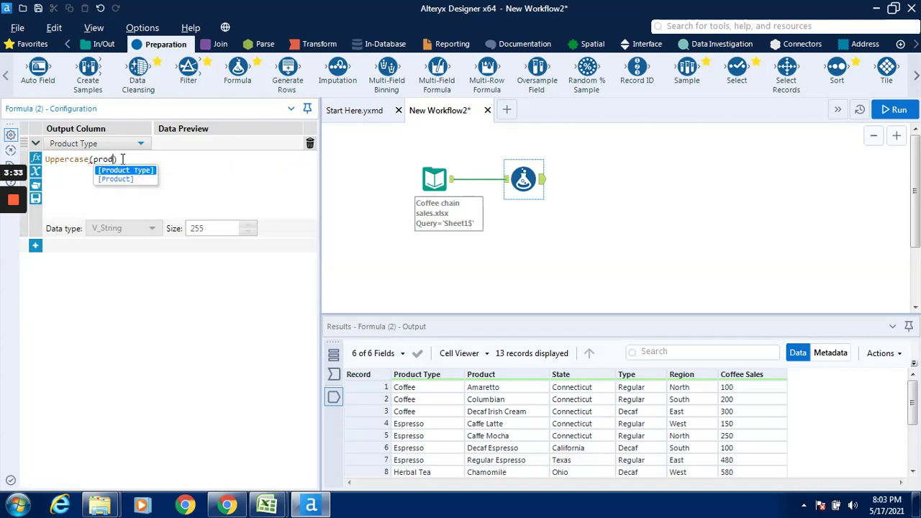
{"action": "key", "text": "Return"}
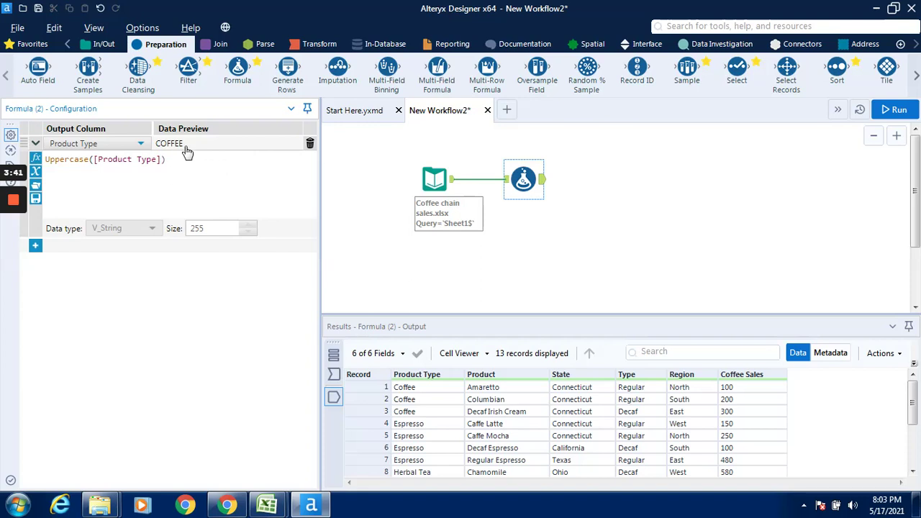
Step: Run the workflow to apply the uppercase formula and dismiss the completion message
{"action": "left_click", "coordinate": [899, 108]}
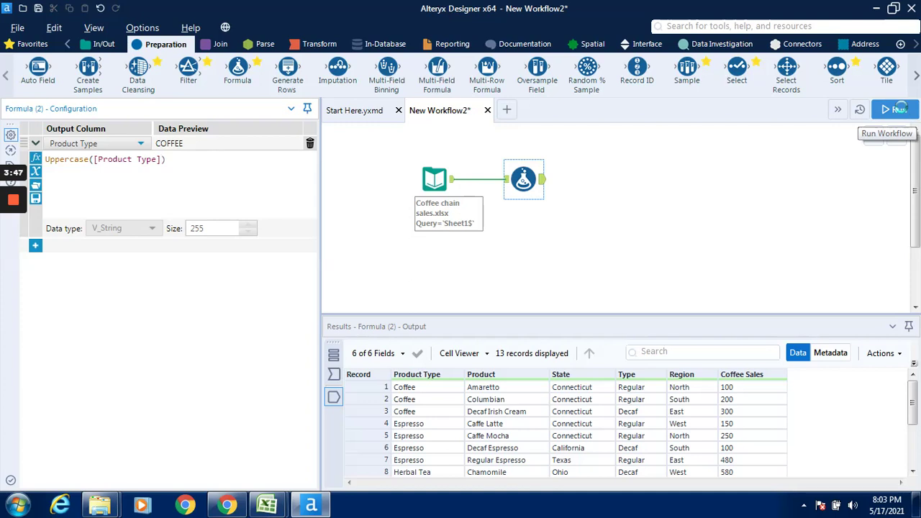
{"action": "left_click", "coordinate": [899, 109]}
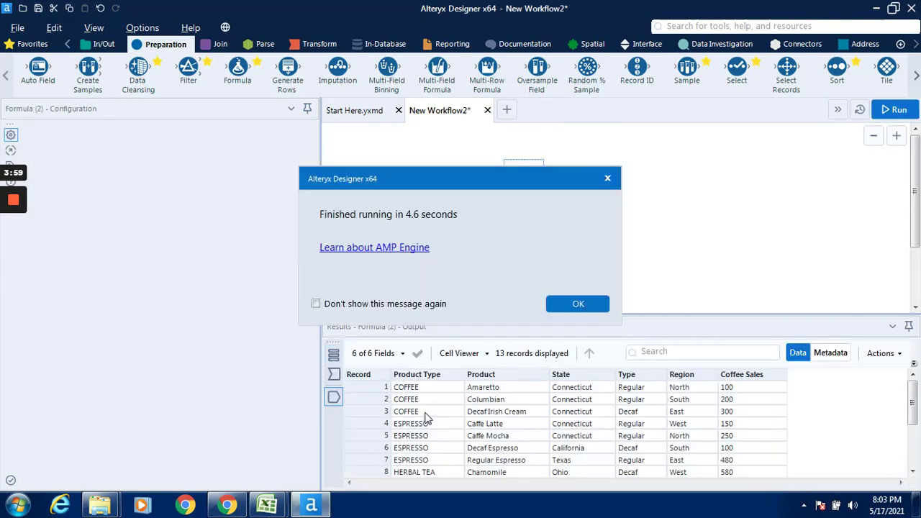
{"action": "left_click", "coordinate": [578, 306]}
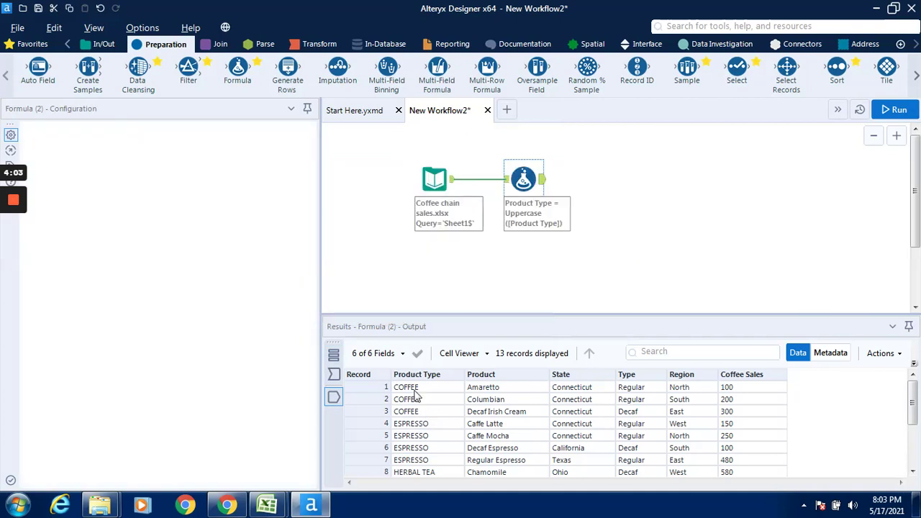
Step: Examine the Product Type values record by record in the Formula tool's output
{"action": "left_click", "coordinate": [423, 389]}
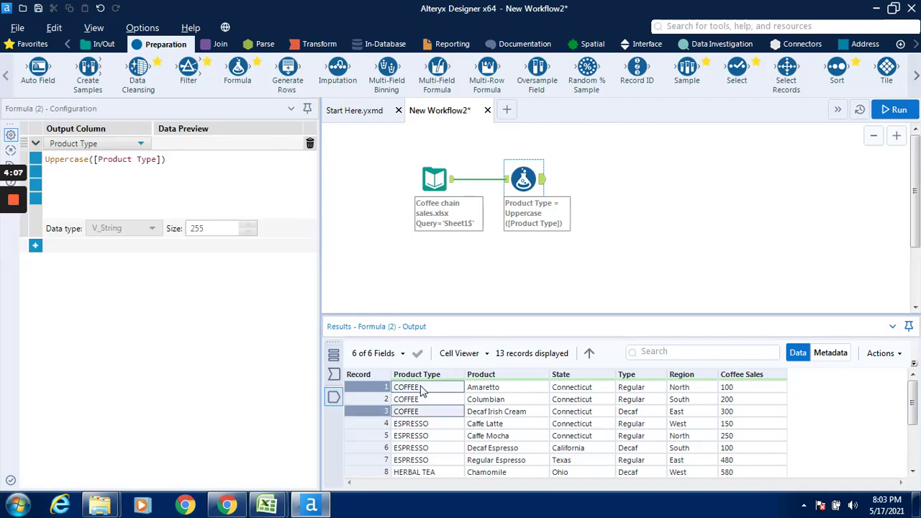
{"action": "key", "text": "Down"}
{"action": "key", "text": "Down"}
{"action": "key", "text": "Down"}
{"action": "key", "text": "Down"}
{"action": "key", "text": "Down"}
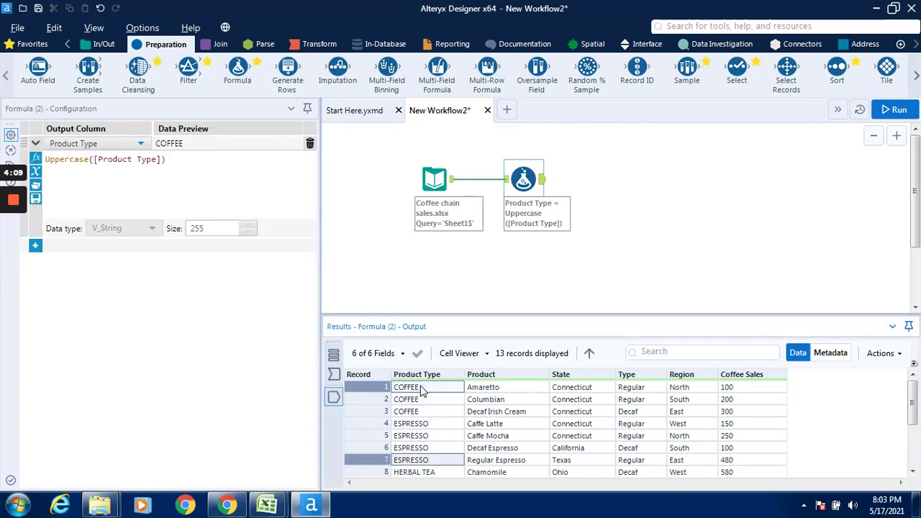
{"action": "key", "text": "Down"}
{"action": "key", "text": "Down"}
{"action": "key", "text": "Down"}
{"action": "key", "text": "Down"}
{"action": "key", "text": "Down"}
{"action": "key", "text": "Up"}
{"action": "key", "text": "Up"}
{"action": "key", "text": "Up"}
{"action": "key", "text": "Up"}
{"action": "key", "text": "Up"}
{"action": "key", "text": "Up"}
{"action": "key", "text": "Up"}
{"action": "key", "text": "Up"}
{"action": "key", "text": "Up"}
{"action": "key", "text": "Up"}
{"action": "key", "text": "Up"}
{"action": "key", "text": "Up"}
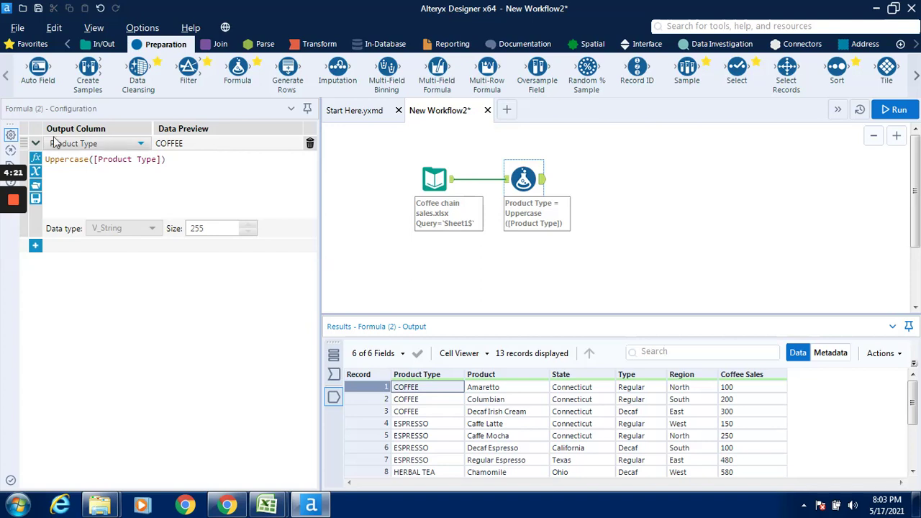
{"action": "mouse_move", "coordinate": [19, 202]}
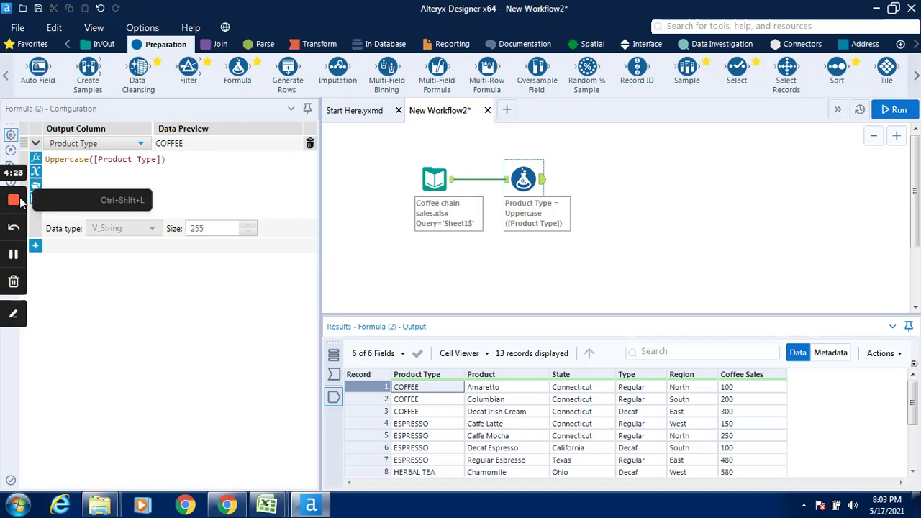